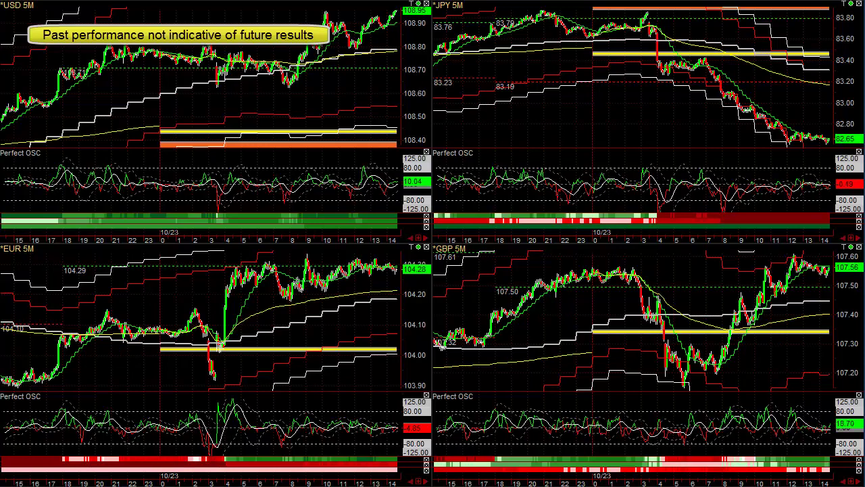
Bring up the EURUSD 5R chart at 10/22 and circle the first sell, buy and second sell signals with the price moves that follow
{"action": "left_click_drag", "start_coordinate": [864, 101], "coordinate": [223, 14]}
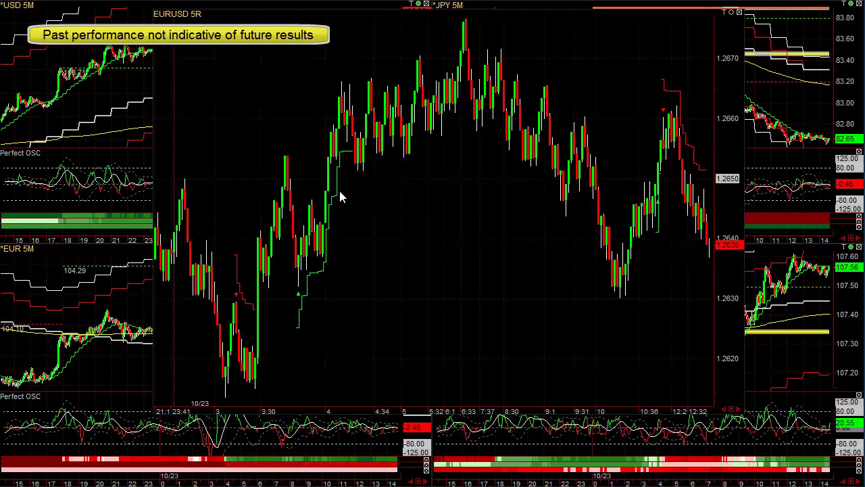
{"action": "left_click_drag", "start_coordinate": [254, 407], "coordinate": [842, 400]}
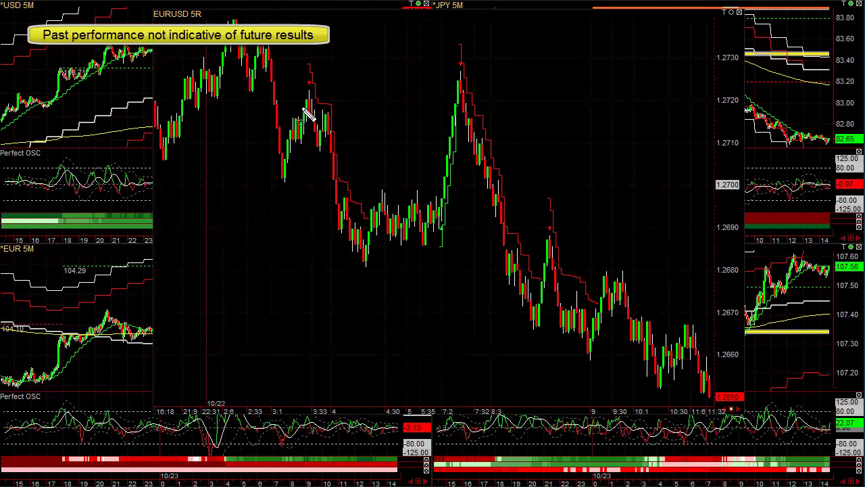
{"action": "left_click_drag", "start_coordinate": [300, 63], "coordinate": [354, 229]}
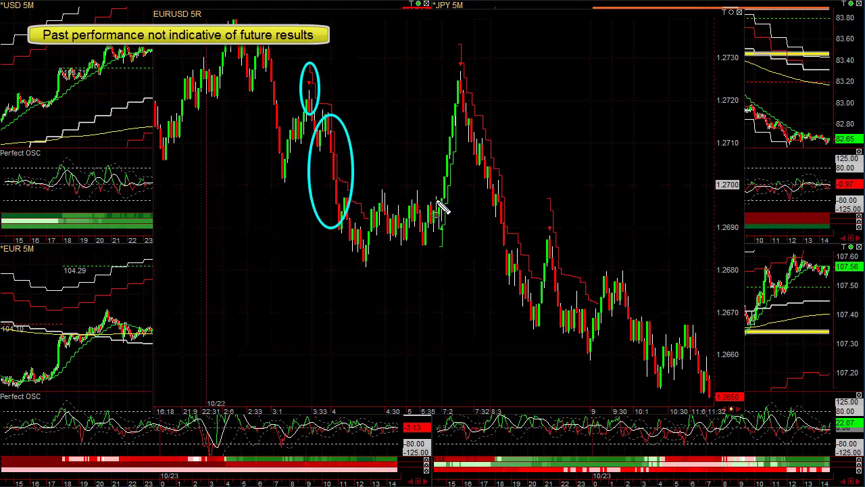
{"action": "left_click_drag", "start_coordinate": [437, 202], "coordinate": [447, 250]}
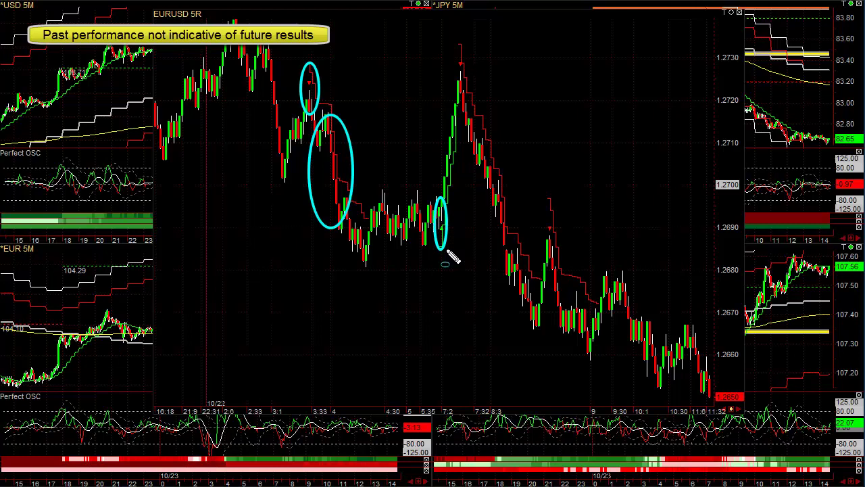
{"action": "left_click_drag", "start_coordinate": [444, 194], "coordinate": [459, 103]}
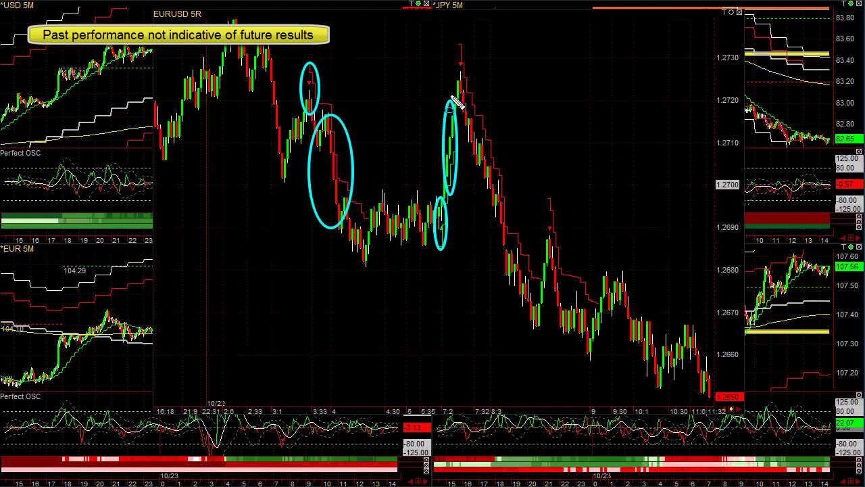
{"action": "left_click_drag", "start_coordinate": [460, 100], "coordinate": [474, 54]}
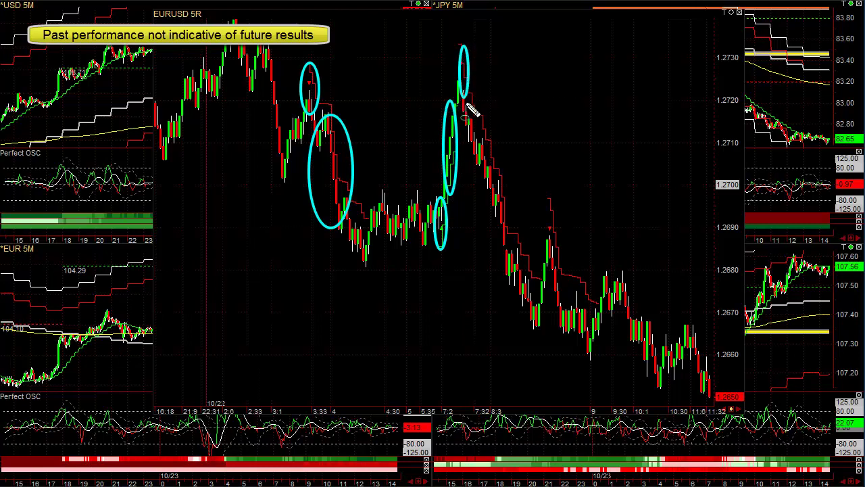
{"action": "mouse_move", "coordinate": [466, 103]}
{"action": "left_mouse_down"}
{"action": "mouse_move", "coordinate": [486, 299]}
{"action": "mouse_move", "coordinate": [483, 280]}
{"action": "mouse_move", "coordinate": [487, 290]}
{"action": "left_mouse_up"}
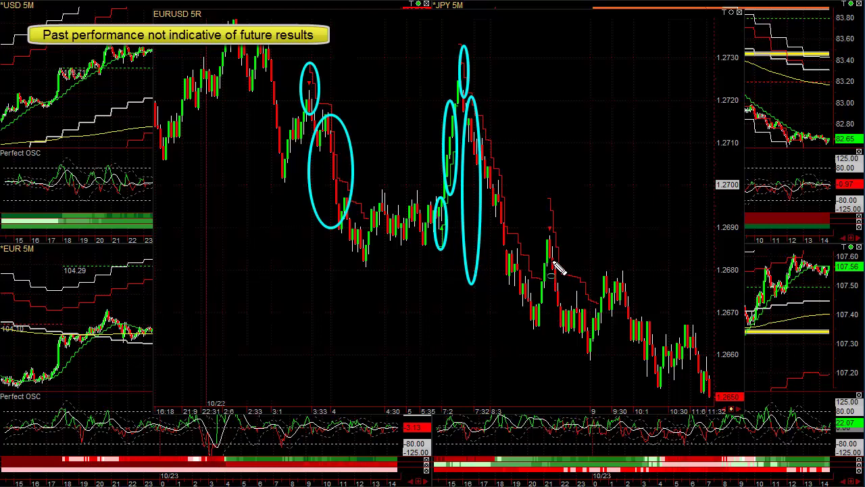
Circle the last sell signal and the drop after it on the 10/22 EURUSD chart, and clear all the markings
{"action": "mouse_move", "coordinate": [547, 261]}
{"action": "left_mouse_down"}
{"action": "mouse_move", "coordinate": [573, 222]}
{"action": "mouse_move", "coordinate": [563, 198]}
{"action": "left_mouse_up"}
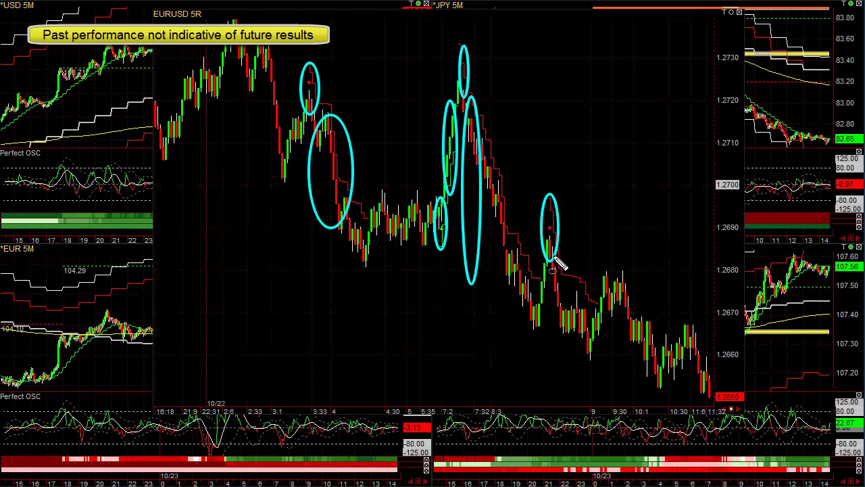
{"action": "left_click_drag", "start_coordinate": [557, 264], "coordinate": [563, 304]}
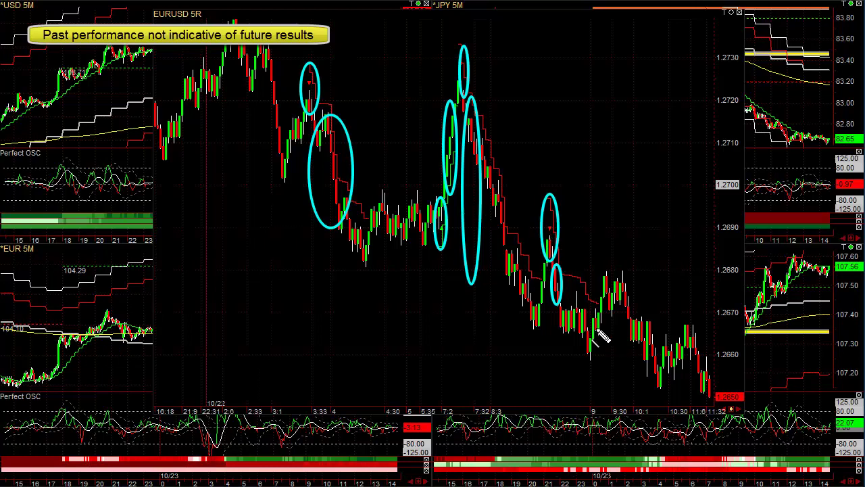
{"action": "left_click_drag", "start_coordinate": [540, 201], "coordinate": [559, 200]}
{"action": "left_click_drag", "start_coordinate": [554, 252], "coordinate": [560, 251]}
{"action": "key", "text": "Escape"}
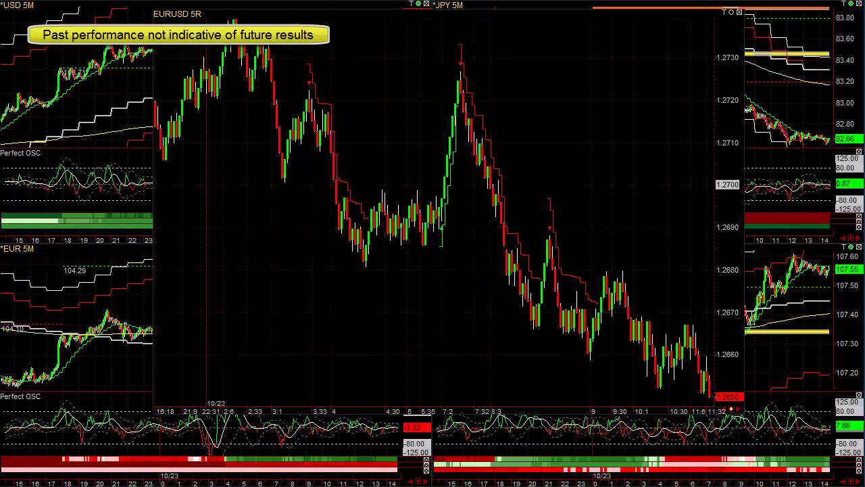
On the early 10/23 EURUSD bars, circle the sell signal and the buy signal with their follow-through, and clear the markings
{"action": "left_click_drag", "start_coordinate": [572, 364], "coordinate": [91, 346]}
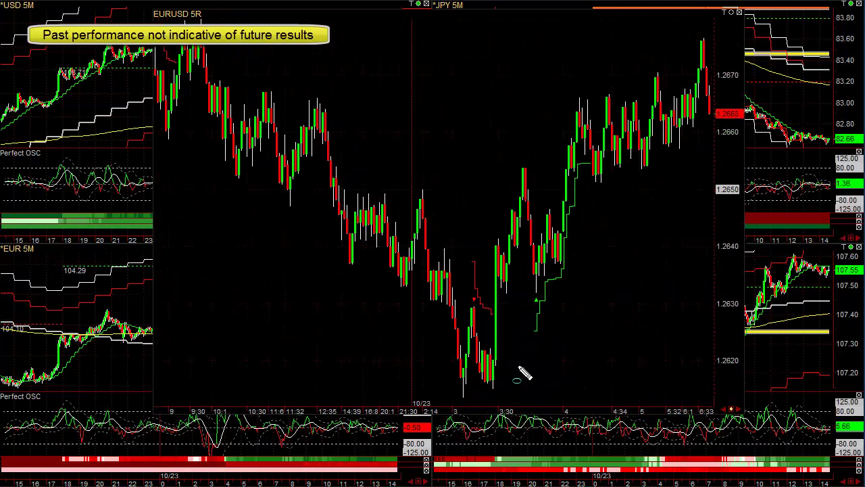
{"action": "mouse_move", "coordinate": [466, 340]}
{"action": "left_mouse_down"}
{"action": "mouse_move", "coordinate": [496, 274]}
{"action": "mouse_move", "coordinate": [485, 256]}
{"action": "left_mouse_up"}
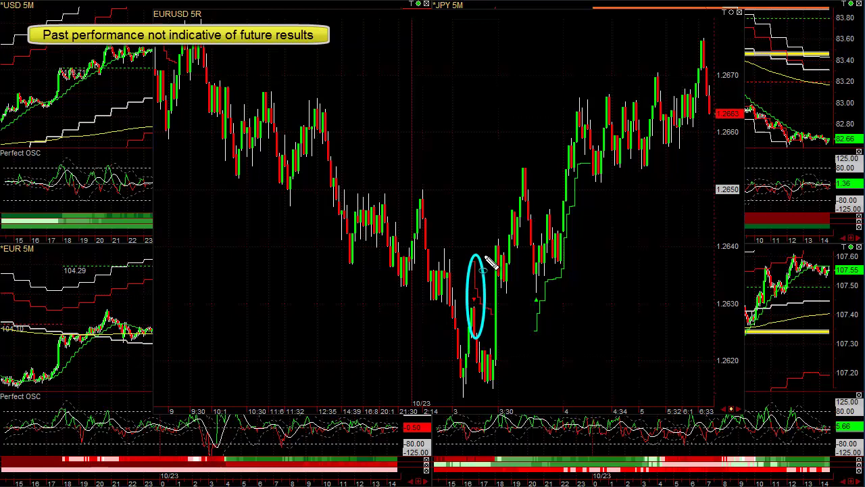
{"action": "mouse_move", "coordinate": [471, 324]}
{"action": "left_mouse_down"}
{"action": "mouse_move", "coordinate": [481, 348]}
{"action": "mouse_move", "coordinate": [503, 320]}
{"action": "mouse_move", "coordinate": [514, 341]}
{"action": "mouse_move", "coordinate": [507, 329]}
{"action": "left_mouse_up"}
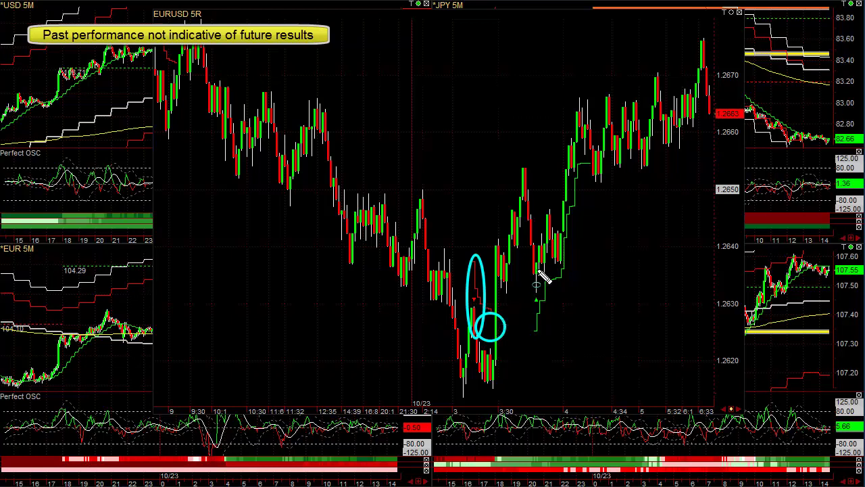
{"action": "left_click_drag", "start_coordinate": [534, 265], "coordinate": [545, 341]}
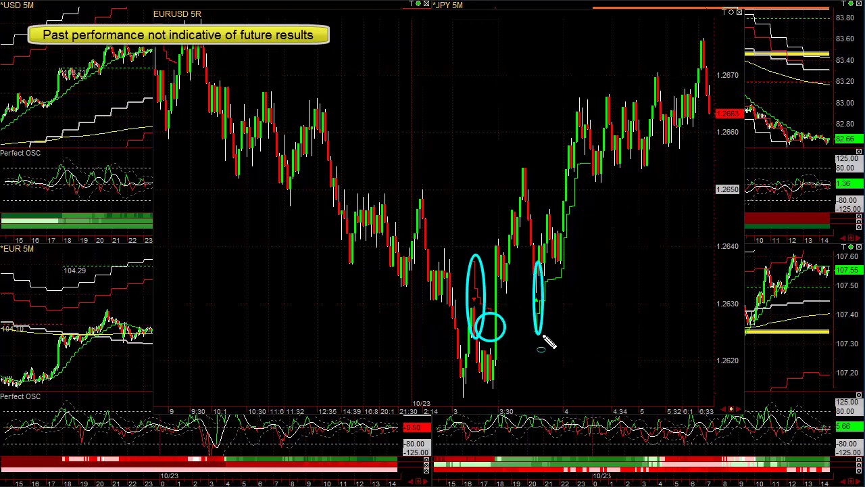
{"action": "left_click_drag", "start_coordinate": [551, 269], "coordinate": [585, 171]}
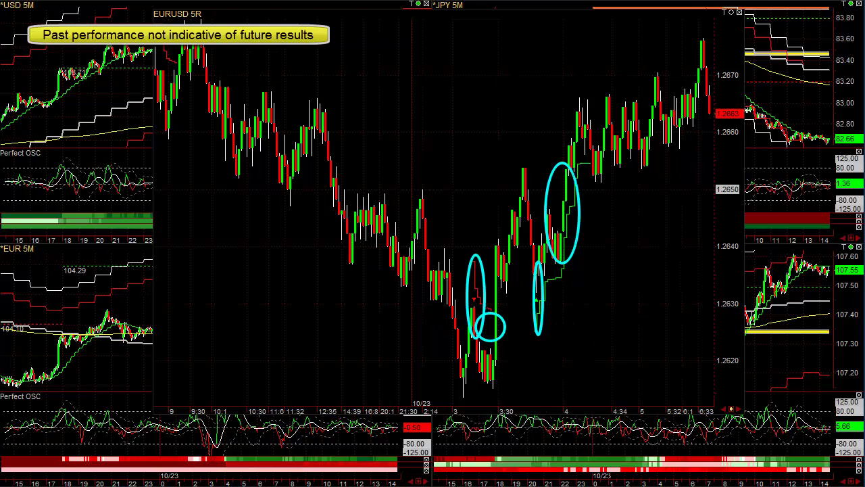
{"action": "key", "text": "Escape"}
On the latest 10/23 EURUSD bars, circle the rise after the buy signal, the sell signal and its decline, and clear the markings
{"action": "left_click_drag", "start_coordinate": [583, 411], "coordinate": [225, 365]}
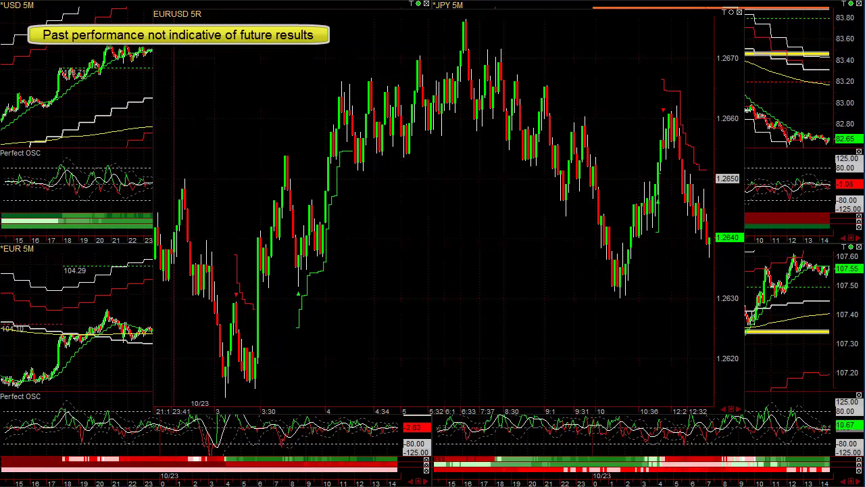
{"action": "left_click", "coordinate": [663, 156]}
{"action": "left_click_drag", "start_coordinate": [663, 149], "coordinate": [680, 81]}
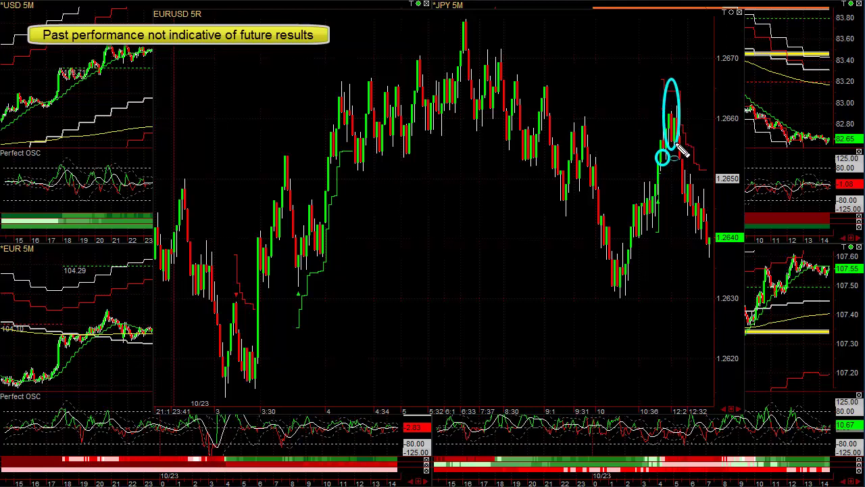
{"action": "left_click_drag", "start_coordinate": [676, 150], "coordinate": [700, 178]}
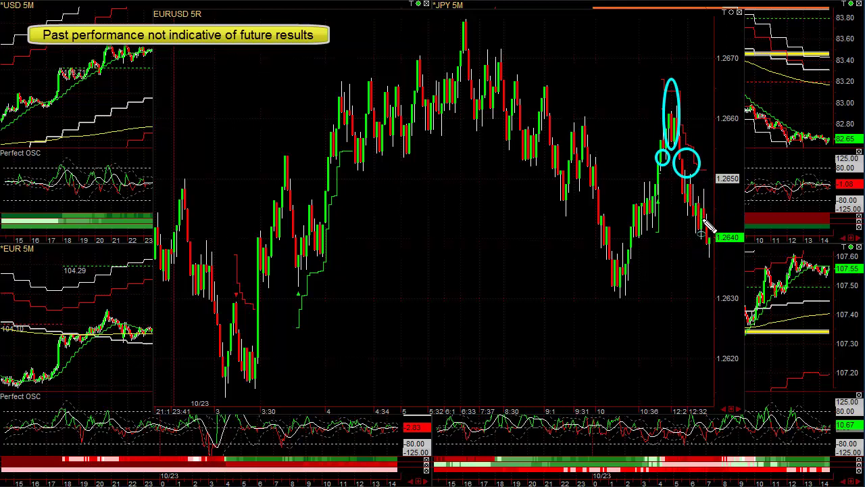
{"action": "left_click", "coordinate": [704, 187]}
{"action": "key", "text": "Escape"}
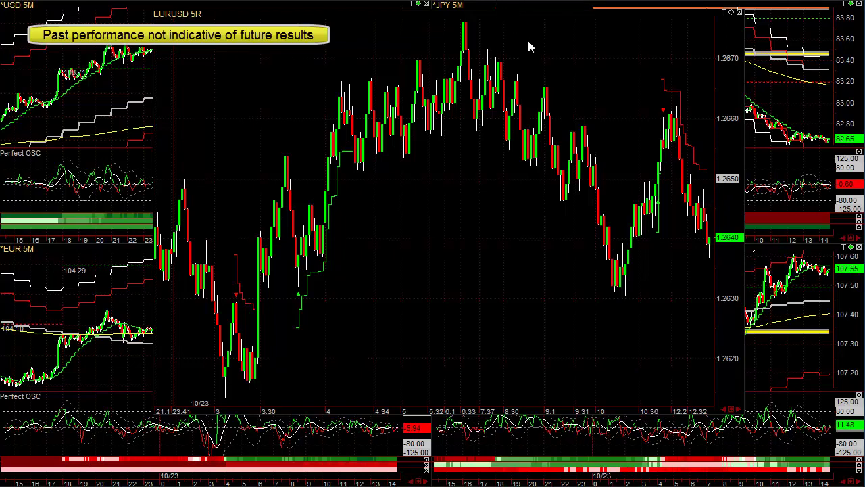
Swap the EURUSD chart for the one priced near 1.6050 and go back through its history to 10/21
{"action": "left_click_drag", "start_coordinate": [535, 14], "coordinate": [864, 426]}
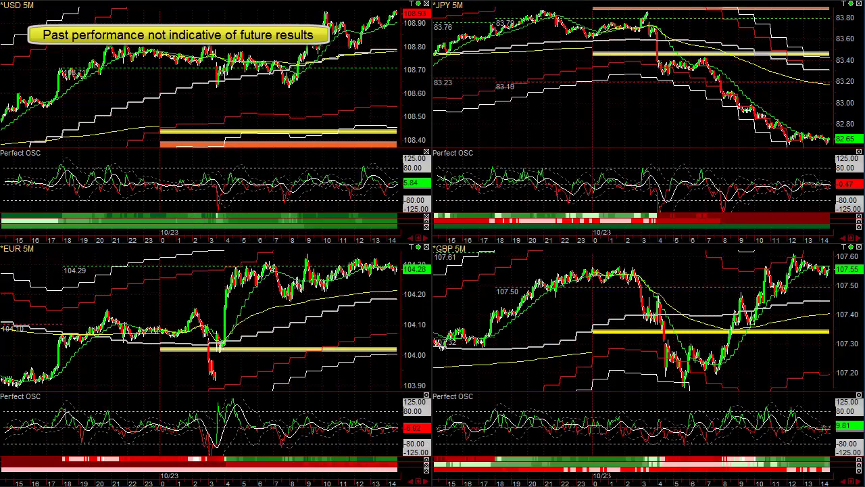
{"action": "left_click_drag", "start_coordinate": [840, 79], "coordinate": [177, 30]}
{"action": "left_click_drag", "start_coordinate": [330, 422], "coordinate": [861, 422]}
{"action": "scroll", "coordinate": [372, 223], "scroll_direction": "up", "scroll_amount": 15}
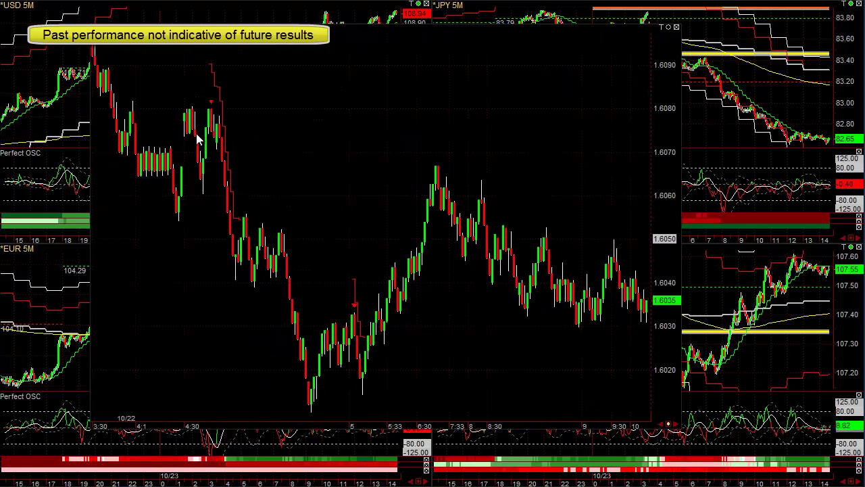
{"action": "scroll", "coordinate": [179, 420], "scroll_direction": "up", "scroll_amount": 18}
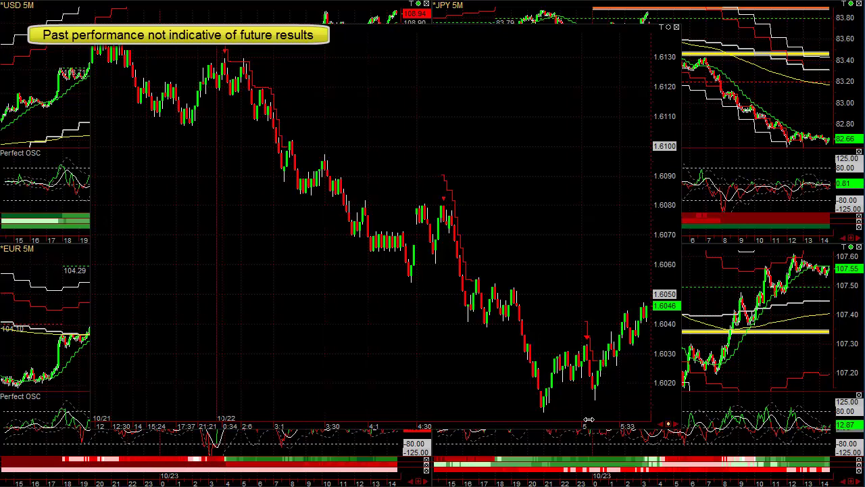
Examine the buy and sell signals on the 1.6050 chart from 10/22 through the latest 10/23 bars, and move the chart out of view
{"action": "left_click_drag", "start_coordinate": [596, 424], "coordinate": [84, 359]}
{"action": "left_click_drag", "start_coordinate": [589, 426], "coordinate": [297, 404]}
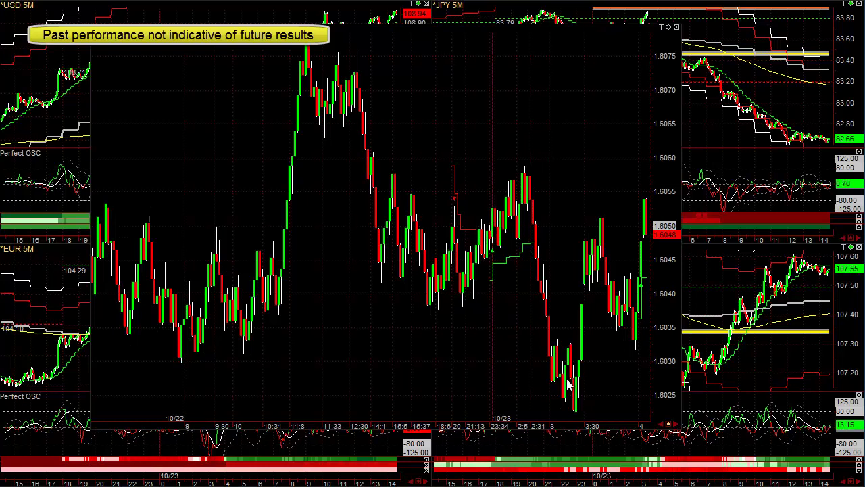
{"action": "left_click_drag", "start_coordinate": [580, 418], "coordinate": [325, 415]}
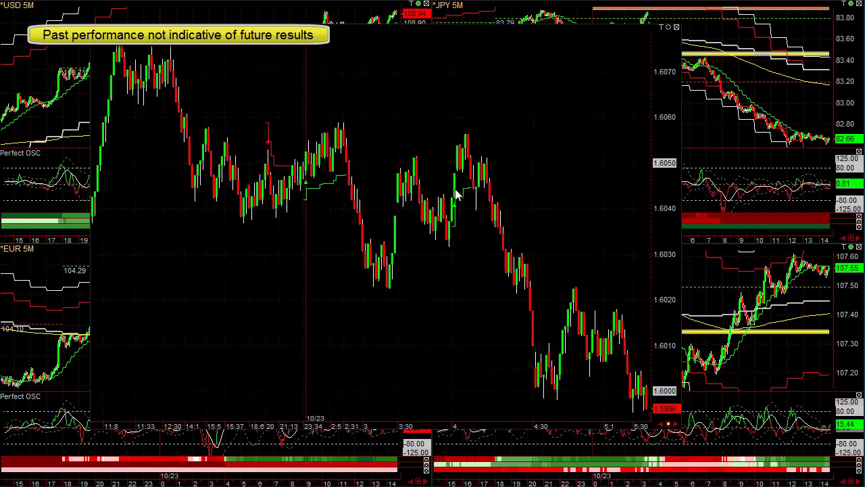
{"action": "left_click_drag", "start_coordinate": [552, 415], "coordinate": [138, 417]}
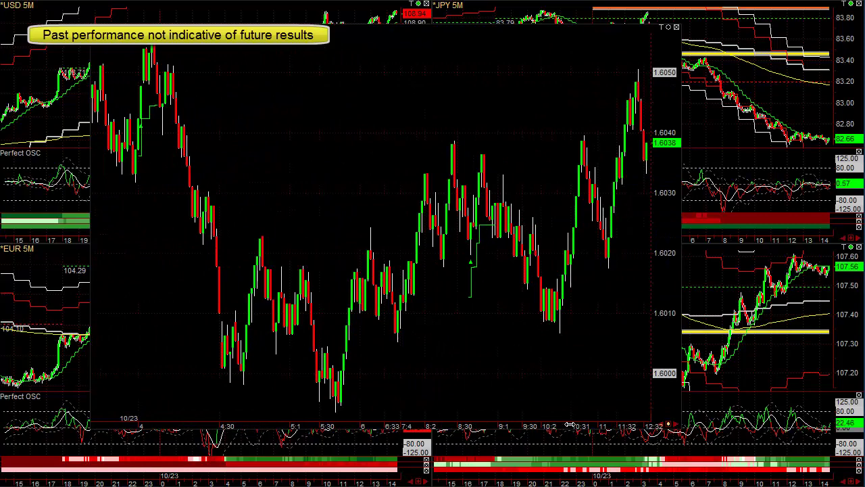
{"action": "left_click_drag", "start_coordinate": [570, 425], "coordinate": [435, 420]}
{"action": "left_click_drag", "start_coordinate": [545, 31], "coordinate": [0, 177]}
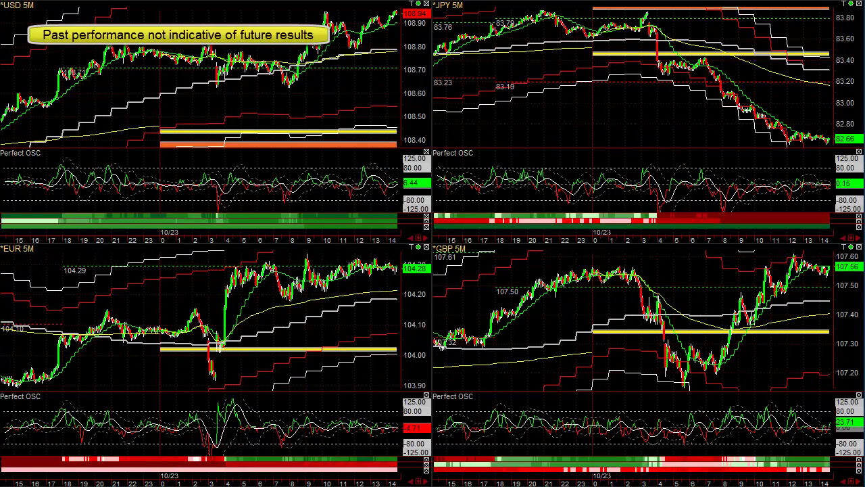
Bring up the chart priced near 136 at 10/22, circle three sell signals with the price action after each, and clear the markings
{"action": "left_click_drag", "start_coordinate": [864, 118], "coordinate": [325, 48]}
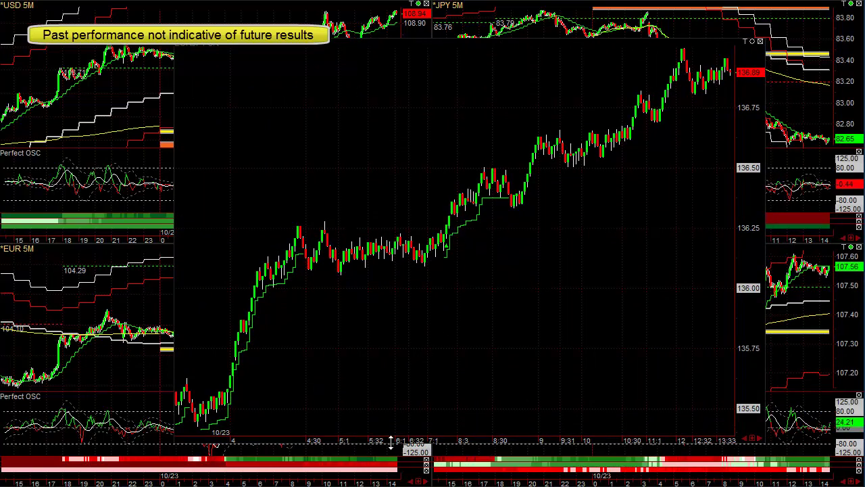
{"action": "left_click_drag", "start_coordinate": [401, 431], "coordinate": [802, 431]}
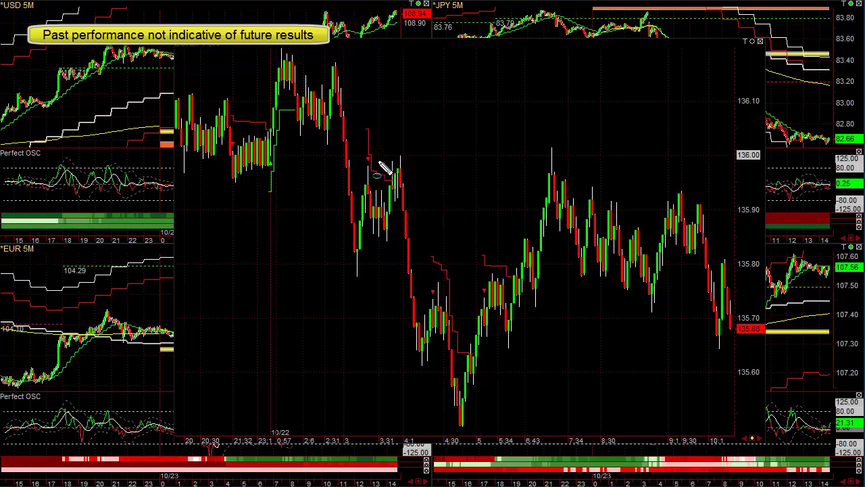
{"action": "mouse_move", "coordinate": [364, 134]}
{"action": "left_mouse_down"}
{"action": "mouse_move", "coordinate": [371, 177]}
{"action": "mouse_move", "coordinate": [398, 197]}
{"action": "left_mouse_up"}
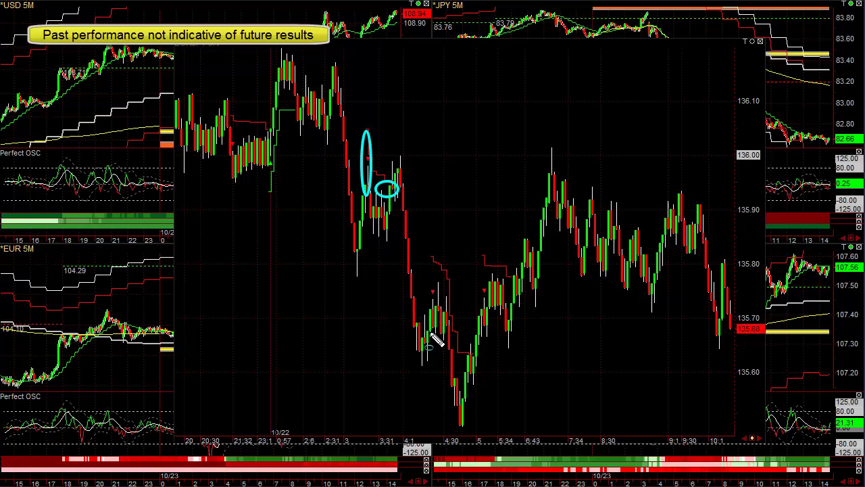
{"action": "left_click_drag", "start_coordinate": [436, 333], "coordinate": [439, 252]}
{"action": "mouse_move", "coordinate": [433, 333]}
{"action": "left_mouse_down"}
{"action": "mouse_move", "coordinate": [464, 351]}
{"action": "mouse_move", "coordinate": [491, 315]}
{"action": "mouse_move", "coordinate": [496, 251]}
{"action": "left_mouse_up"}
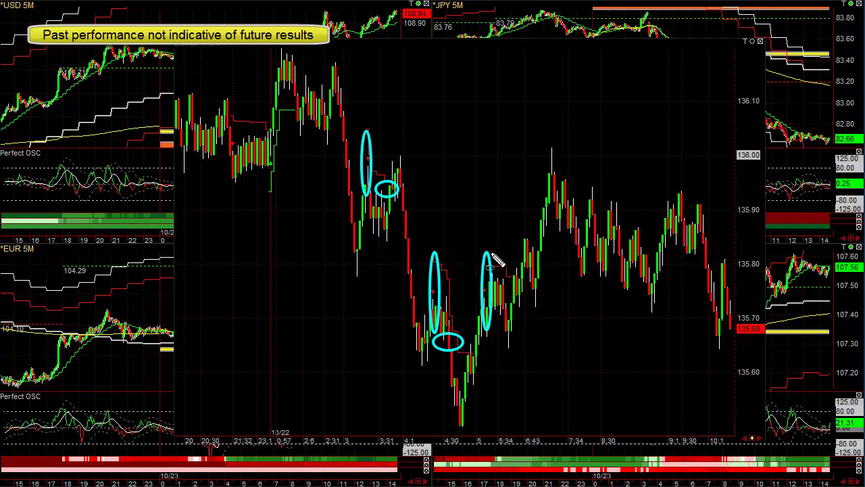
{"action": "left_click_drag", "start_coordinate": [500, 330], "coordinate": [519, 283]}
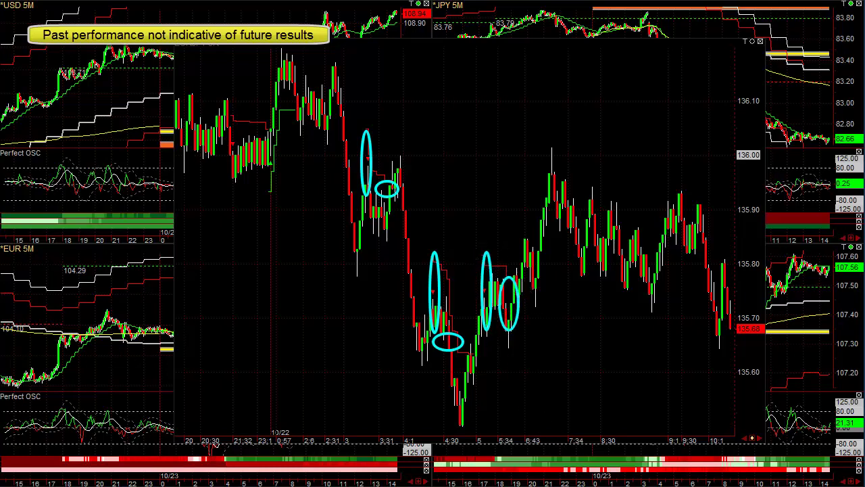
{"action": "key", "text": "Escape"}
Examine the signals on the 136 chart through the latest 10/23 bars, and move the chart out of view
{"action": "left_click_drag", "start_coordinate": [641, 439], "coordinate": [101, 351]}
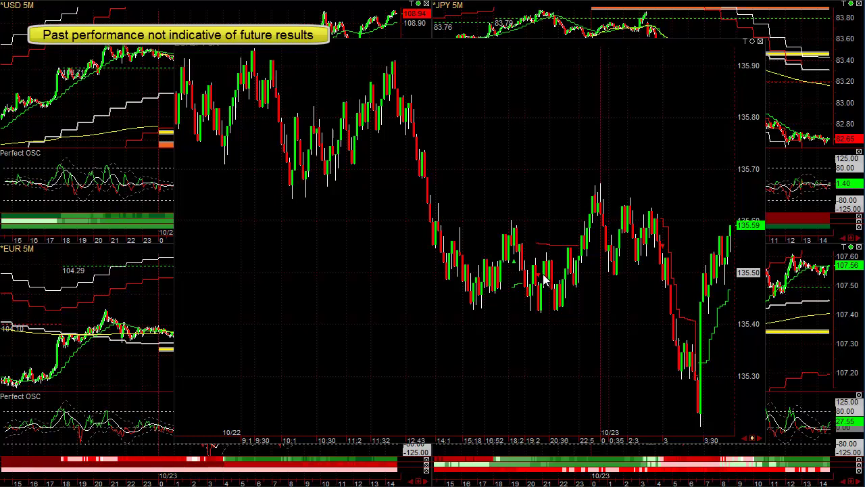
{"action": "left_click_drag", "start_coordinate": [635, 438], "coordinate": [385, 403]}
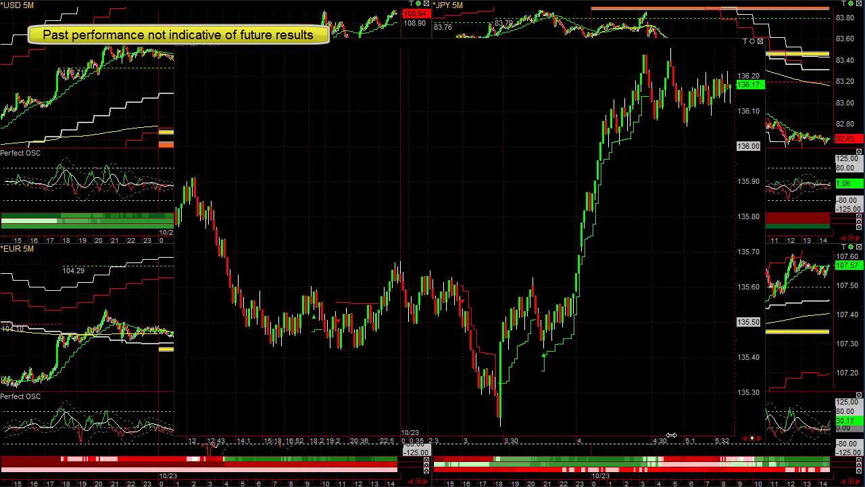
{"action": "left_click_drag", "start_coordinate": [672, 435], "coordinate": [231, 424]}
{"action": "mouse_move", "coordinate": [449, 223]}
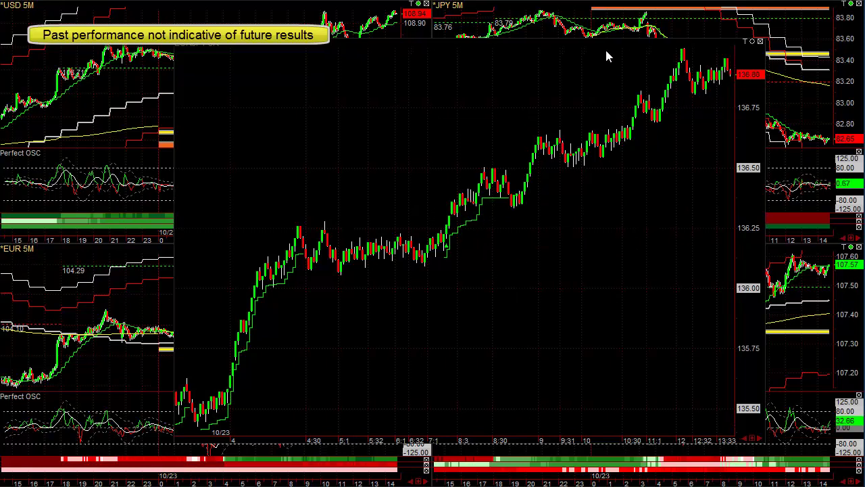
{"action": "left_click_drag", "start_coordinate": [611, 50], "coordinate": [0, 280]}
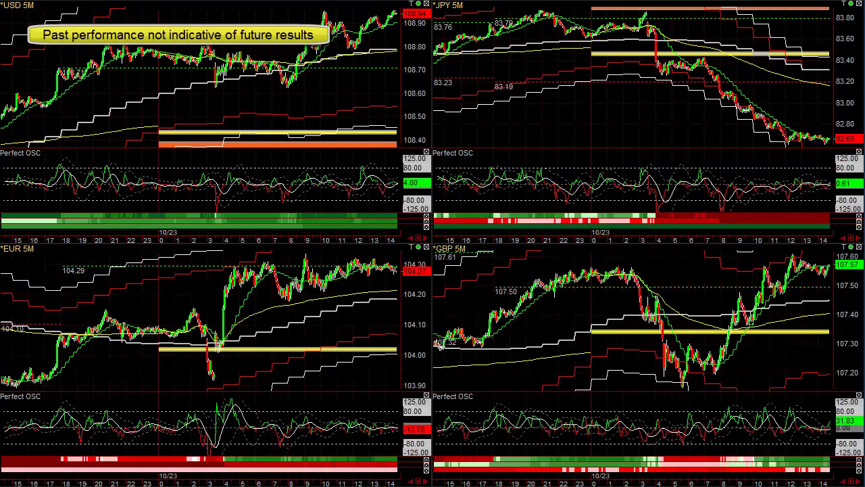
Bring up the GBPJPY 5R chart and examine its buy and sell signals from 10/22 to about 4:00 on 10/23
{"action": "left_click_drag", "start_coordinate": [864, 101], "coordinate": [399, 62]}
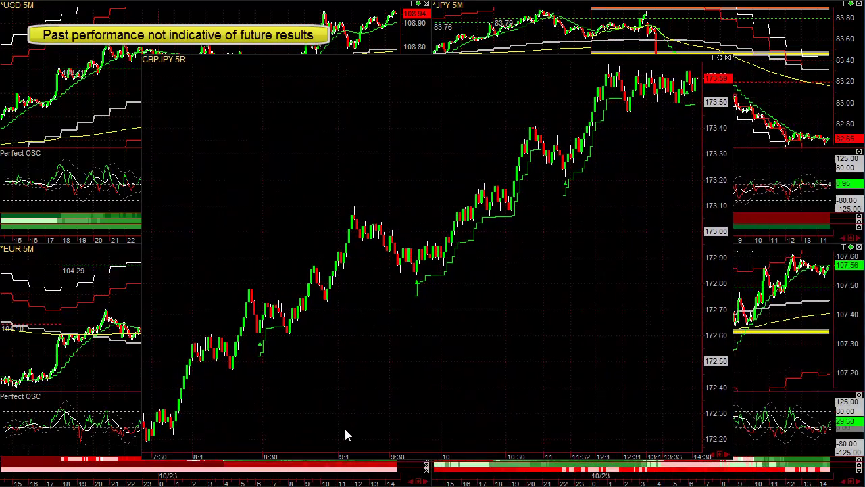
{"action": "left_click_drag", "start_coordinate": [339, 455], "coordinate": [727, 453]}
{"action": "left_click_drag", "start_coordinate": [146, 249], "coordinate": [481, 248]}
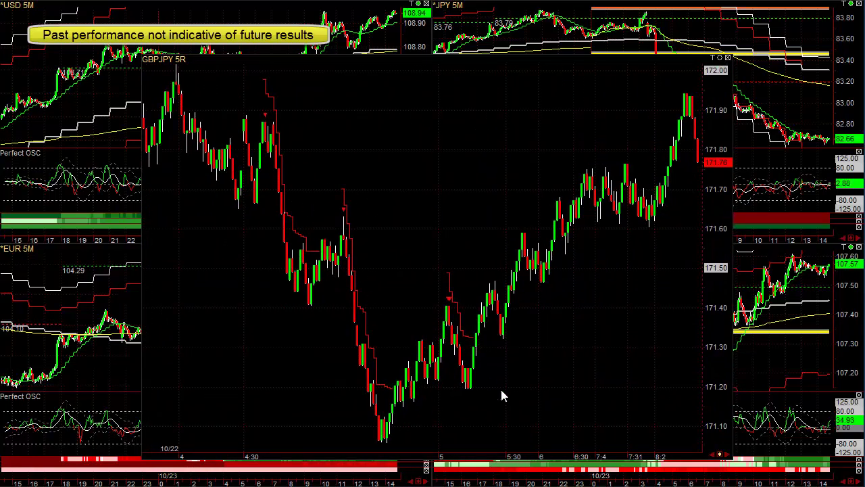
{"action": "left_click_drag", "start_coordinate": [594, 453], "coordinate": [472, 466]}
{"action": "scroll", "coordinate": [471, 467], "scroll_direction": "down", "scroll_amount": 20}
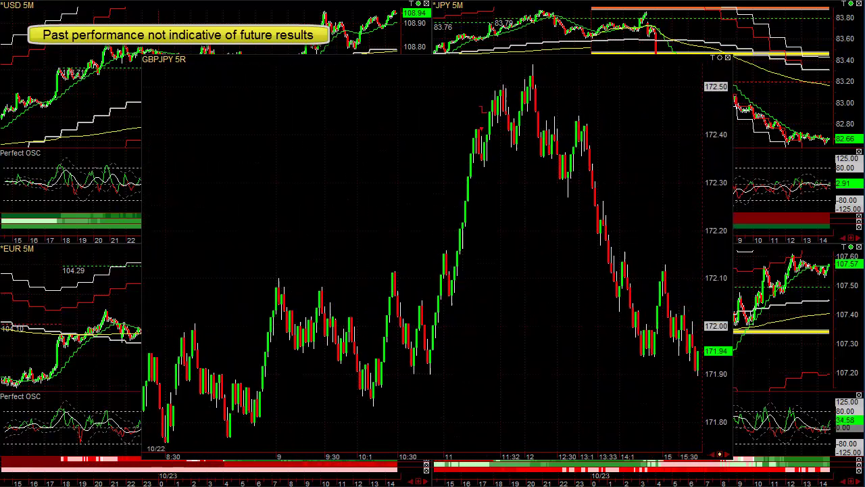
{"action": "left_click_drag", "start_coordinate": [653, 452], "coordinate": [192, 443]}
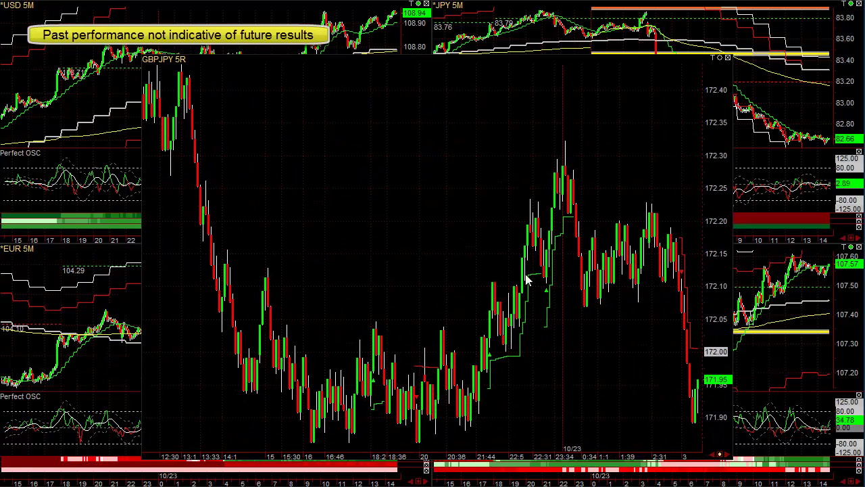
{"action": "left_click_drag", "start_coordinate": [667, 456], "coordinate": [324, 430]}
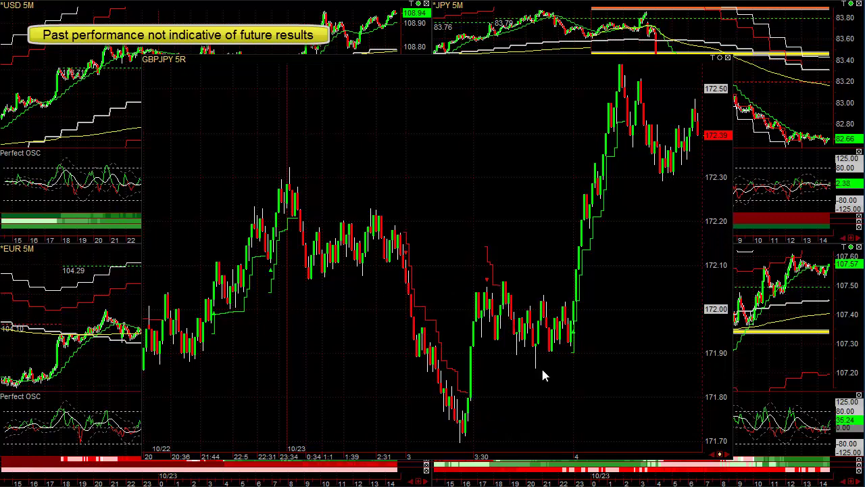
Read the bar data at the 4:00 buy signal and the sell signal near 5:20 on the 10/23 GBPJPY chart
{"action": "left_click", "coordinate": [573, 296]}
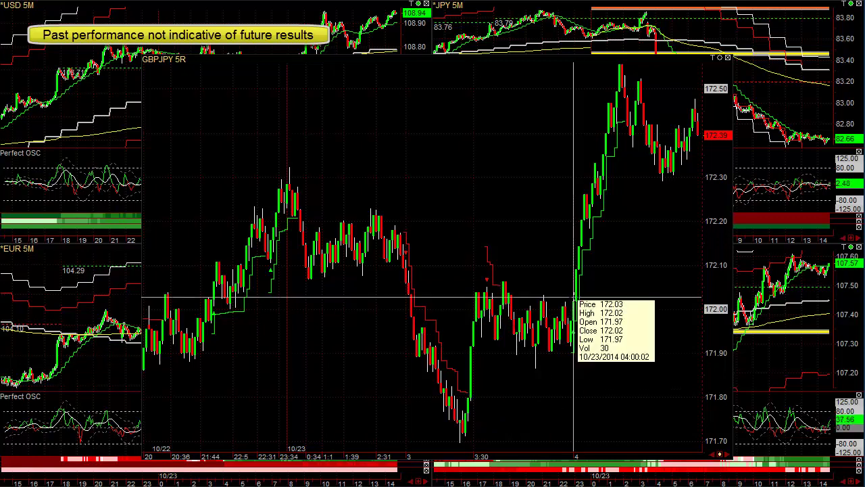
{"action": "mouse_move", "coordinate": [628, 121]}
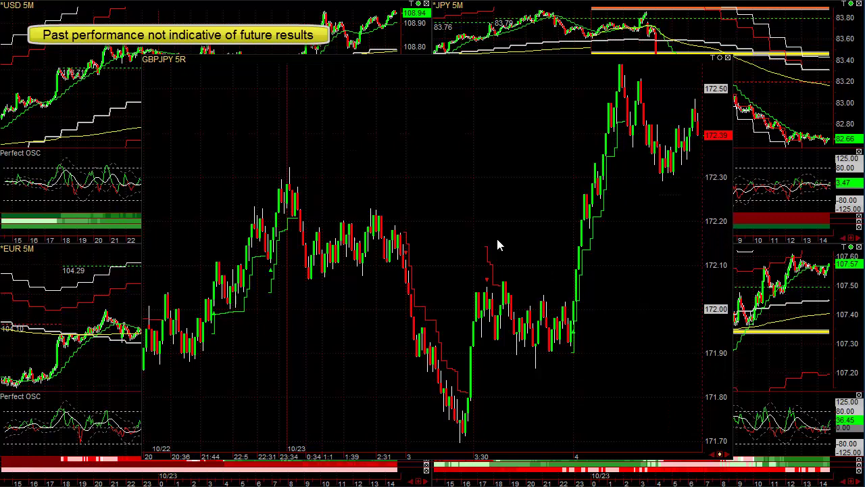
{"action": "left_click_drag", "start_coordinate": [626, 455], "coordinate": [143, 411]}
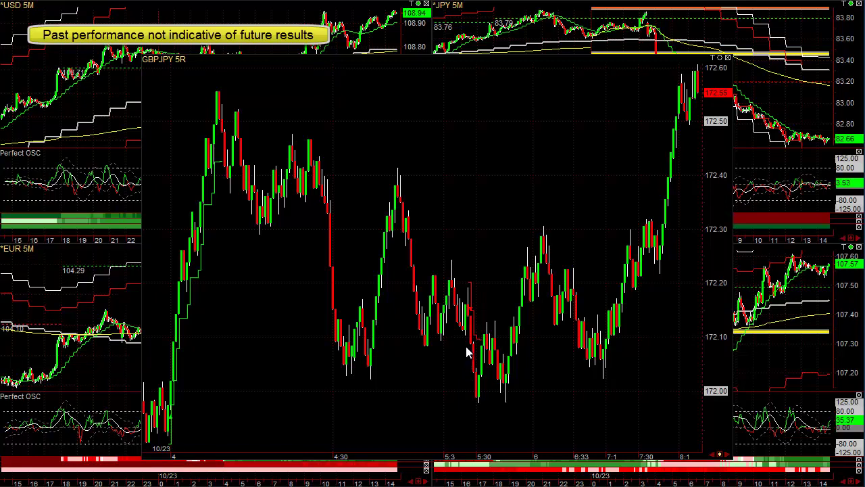
{"action": "left_click_drag", "start_coordinate": [470, 348], "coordinate": [468, 343]}
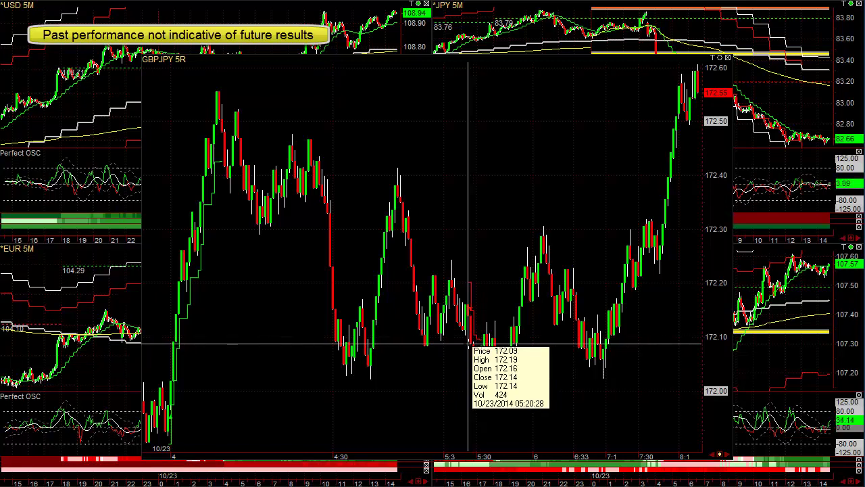
{"action": "middle_click", "coordinate": [487, 344]}
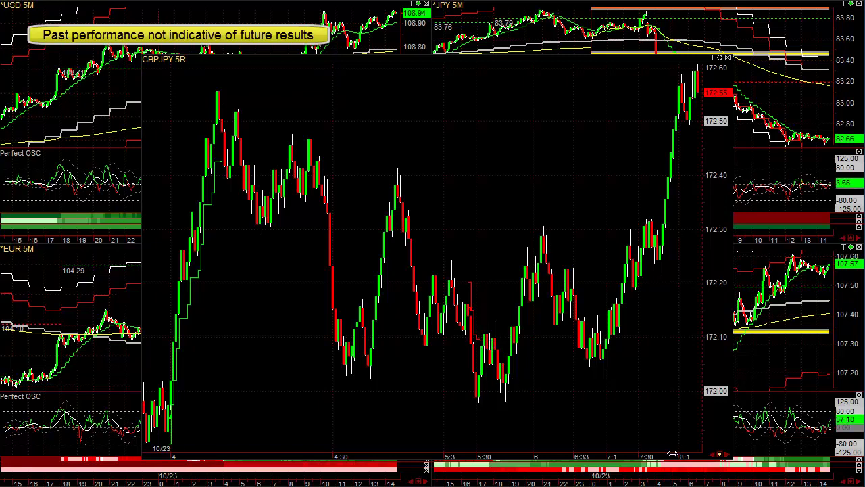
Examine the GBPJPY buy signals from 8:00 through the latest 10/23 bars, and move the chart out of view
{"action": "left_click_drag", "start_coordinate": [669, 457], "coordinate": [18, 365]}
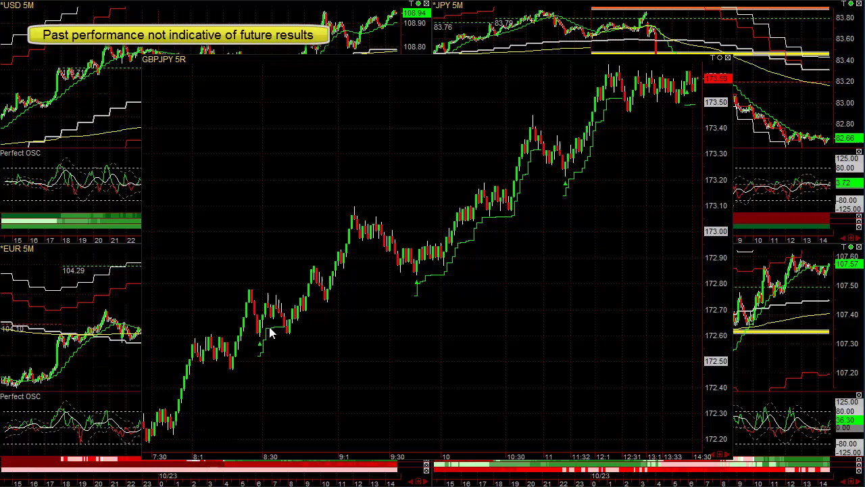
{"action": "left_click_drag", "start_coordinate": [262, 318], "coordinate": [284, 329]}
{"action": "left_click_drag", "start_coordinate": [419, 262], "coordinate": [409, 258]}
{"action": "left_click_drag", "start_coordinate": [541, 153], "coordinate": [542, 160]}
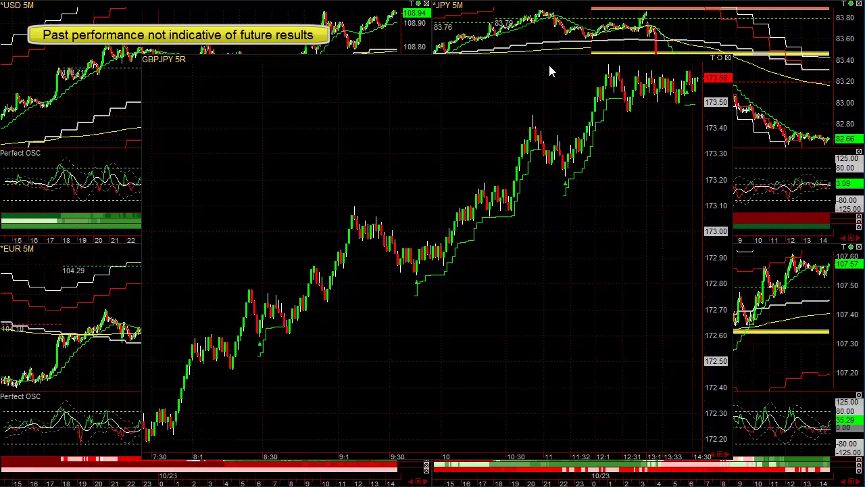
{"action": "left_click_drag", "start_coordinate": [550, 60], "coordinate": [864, 68]}
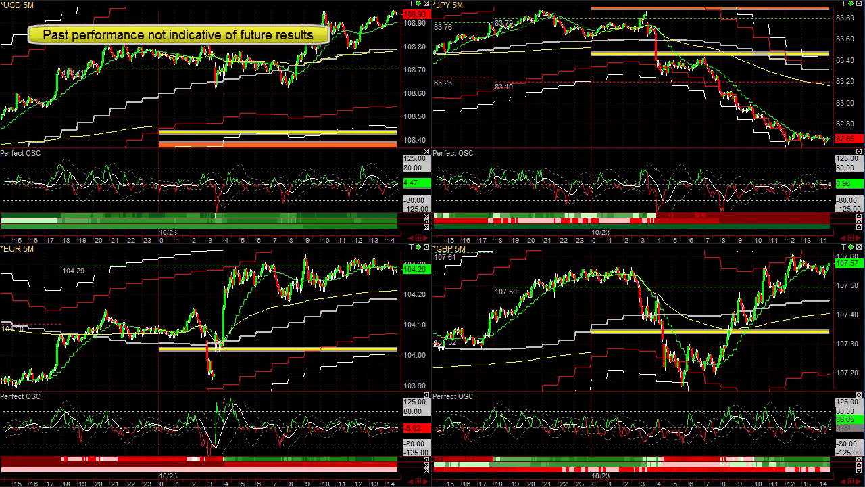
Bring up the EURJPY 5R chart, mark resistance across the highs before the 4:00 breakout, and clear the marking and chart from view
{"action": "left_click_drag", "start_coordinate": [0, 91], "coordinate": [378, 40]}
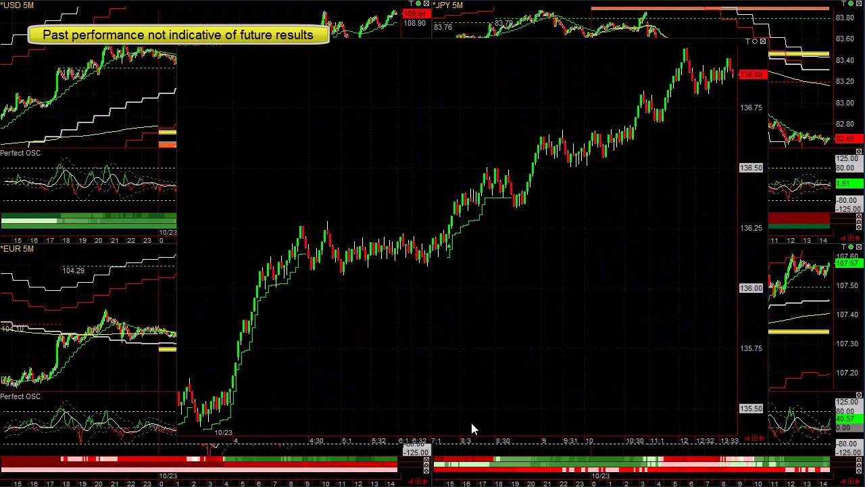
{"action": "left_click_drag", "start_coordinate": [464, 437], "coordinate": [644, 418]}
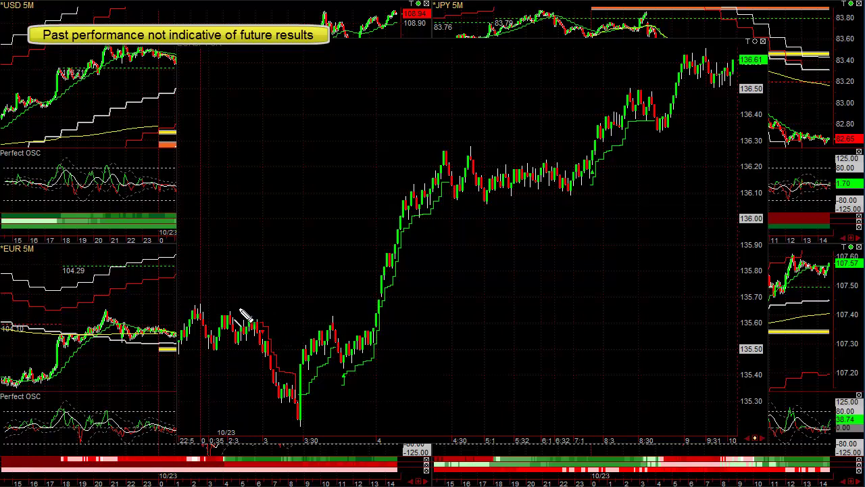
{"action": "left_click_drag", "start_coordinate": [195, 307], "coordinate": [433, 316]}
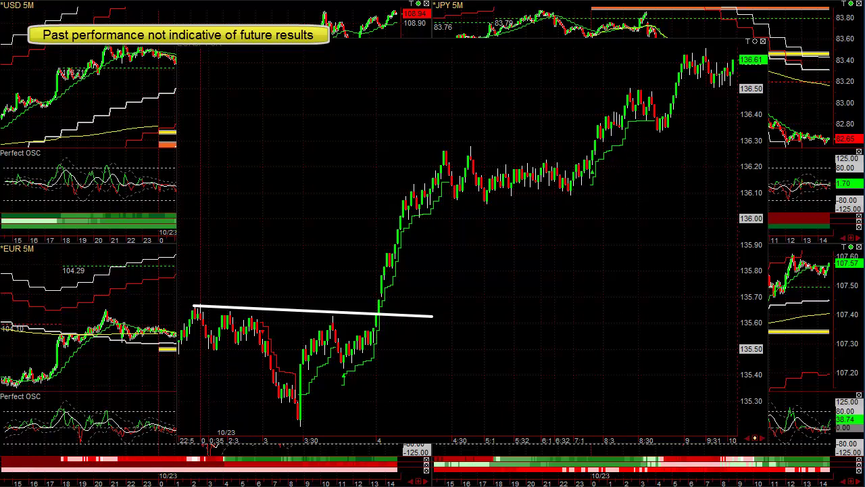
{"action": "key", "text": "Escape"}
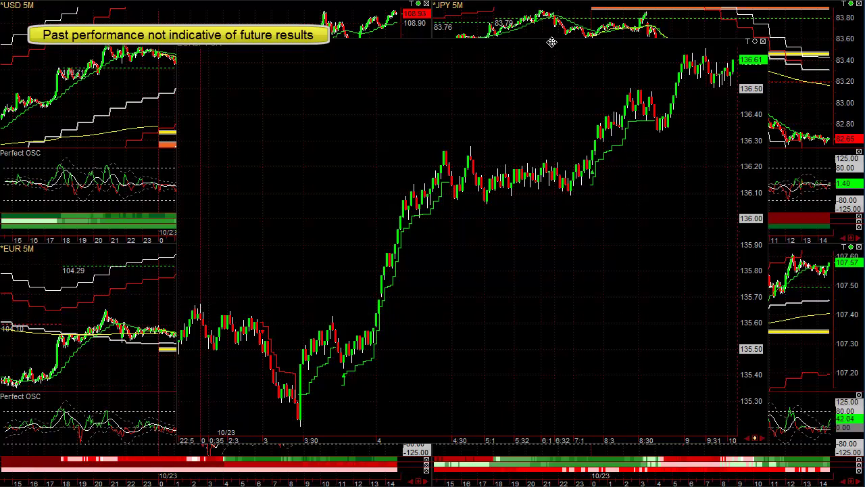
{"action": "double_click", "coordinate": [578, 44]}
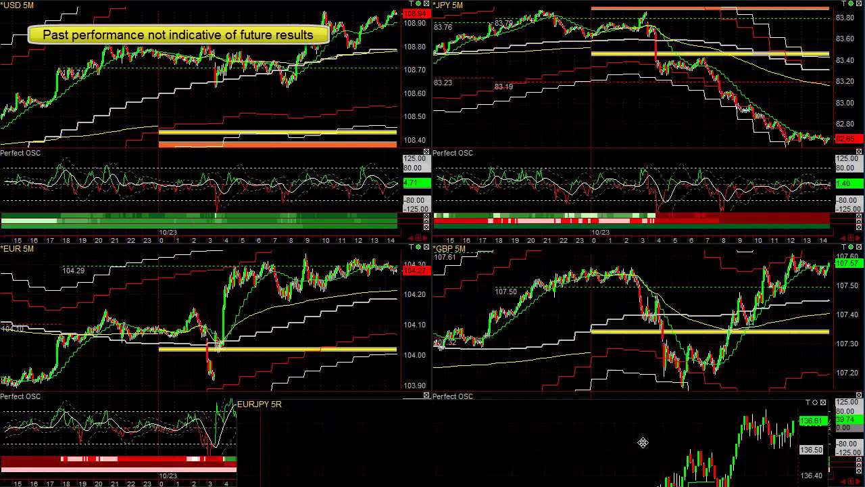
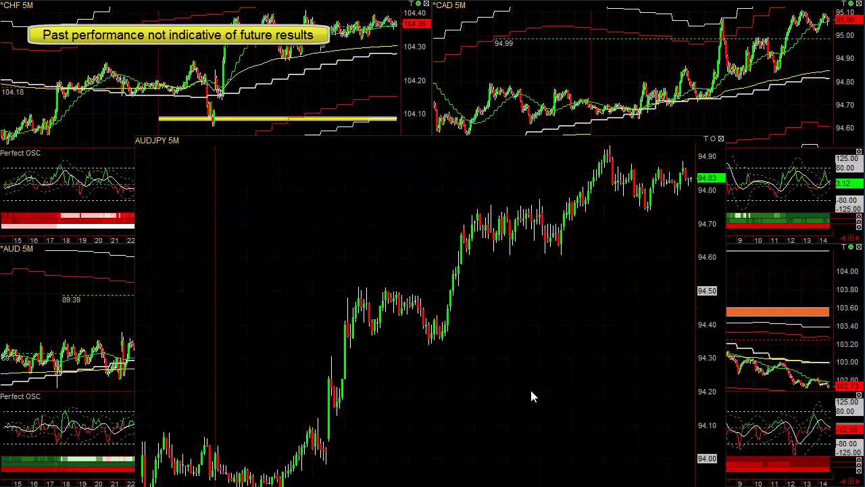
Enlarge the visible area of the AUDJPY 5M chart, mark its 10/23 resistance, pullbacks and support with white lines, and clear the markings
{"action": "left_click_drag", "start_coordinate": [473, 138], "coordinate": [513, 37]}
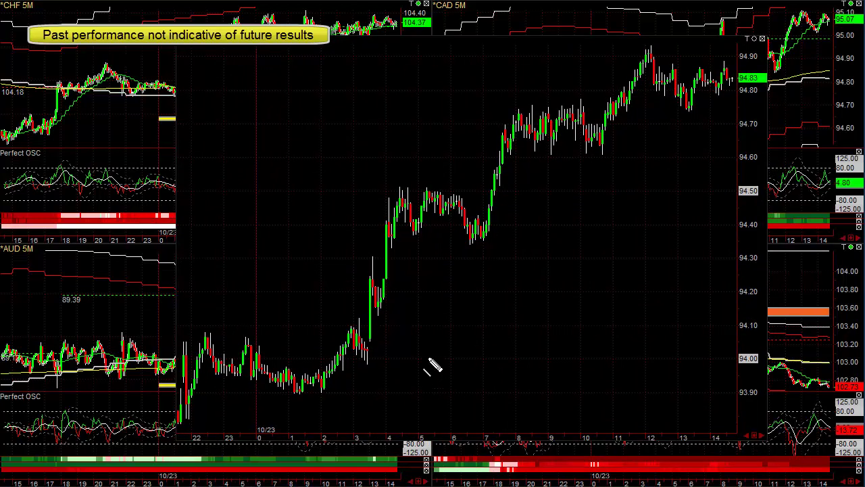
{"action": "left_click_drag", "start_coordinate": [193, 318], "coordinate": [397, 327]}
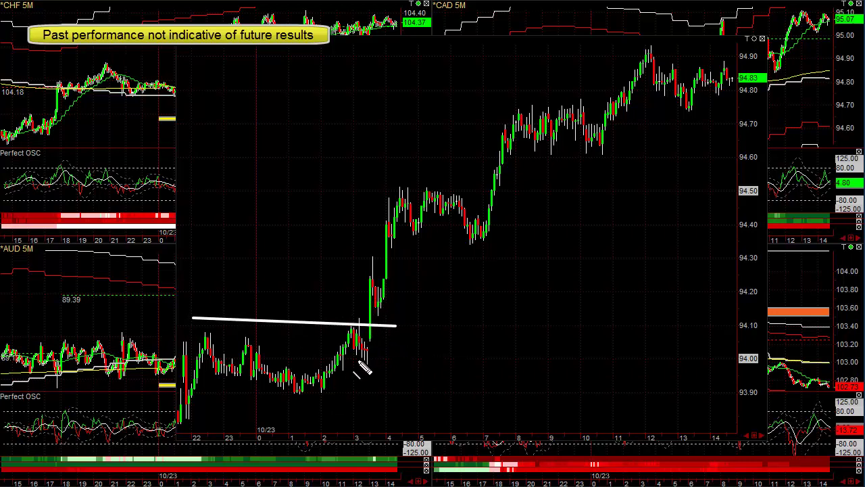
{"action": "left_click_drag", "start_coordinate": [356, 363], "coordinate": [382, 364]}
{"action": "mouse_move", "coordinate": [405, 190]}
{"action": "left_mouse_down"}
{"action": "mouse_move", "coordinate": [426, 237]}
{"action": "mouse_move", "coordinate": [452, 216]}
{"action": "left_mouse_up"}
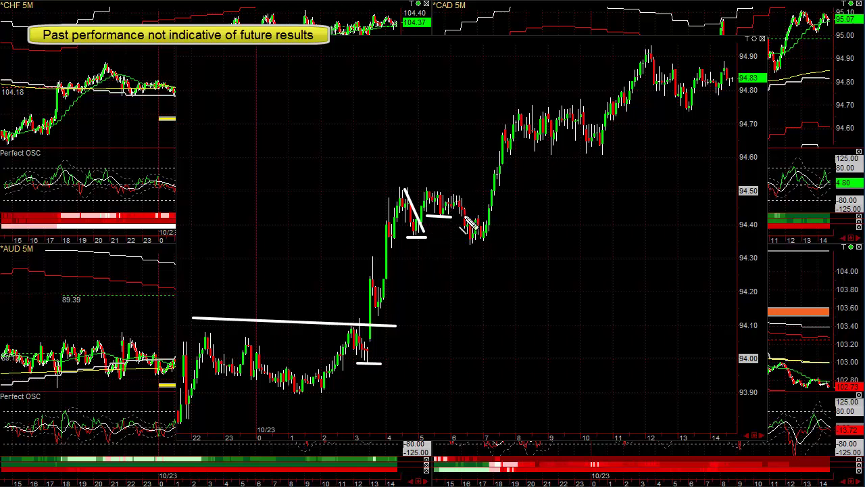
{"action": "left_click_drag", "start_coordinate": [392, 238], "coordinate": [524, 240]}
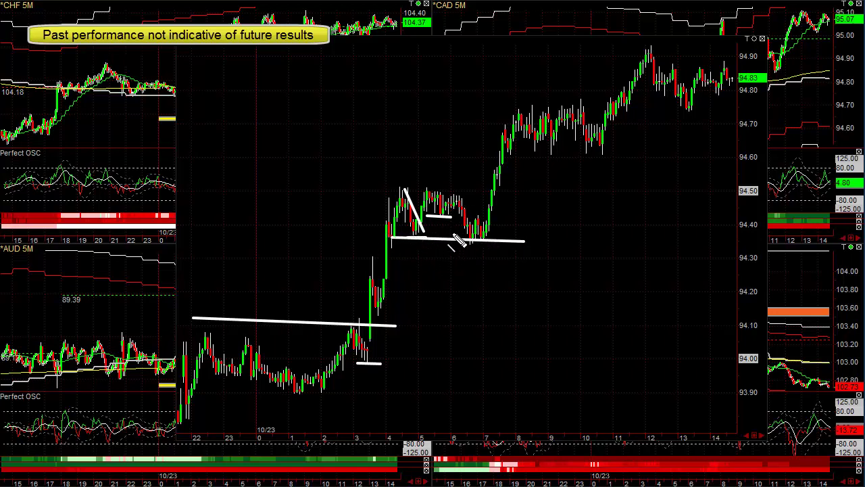
{"action": "left_click_drag", "start_coordinate": [478, 214], "coordinate": [505, 214]}
{"action": "key", "text": "Escape"}
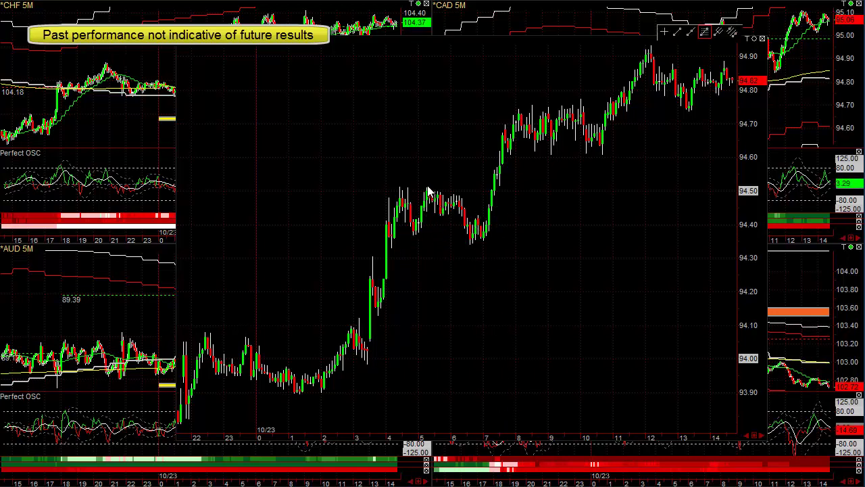
Draw Fibonacci levels between the 94.51 high and 93.90 low on AUDJPY, and mark the consolidation near 7:00 with the rally after it
{"action": "left_click_drag", "start_coordinate": [427, 191], "coordinate": [304, 407]}
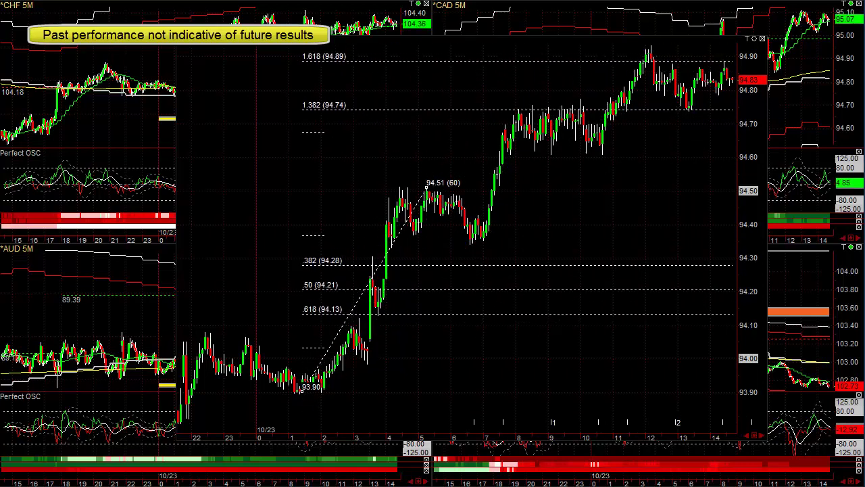
{"action": "left_click_drag", "start_coordinate": [454, 213], "coordinate": [507, 215]}
{"action": "left_click_drag", "start_coordinate": [444, 243], "coordinate": [511, 239]}
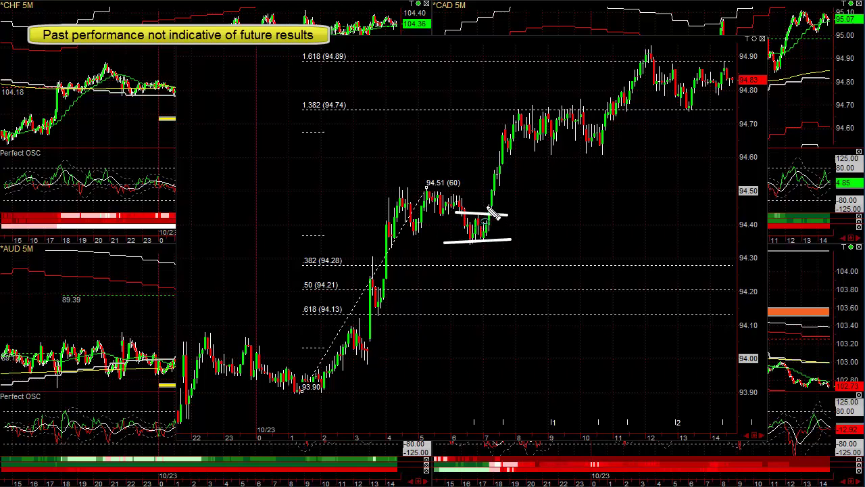
{"action": "left_click_drag", "start_coordinate": [484, 215], "coordinate": [528, 112]}
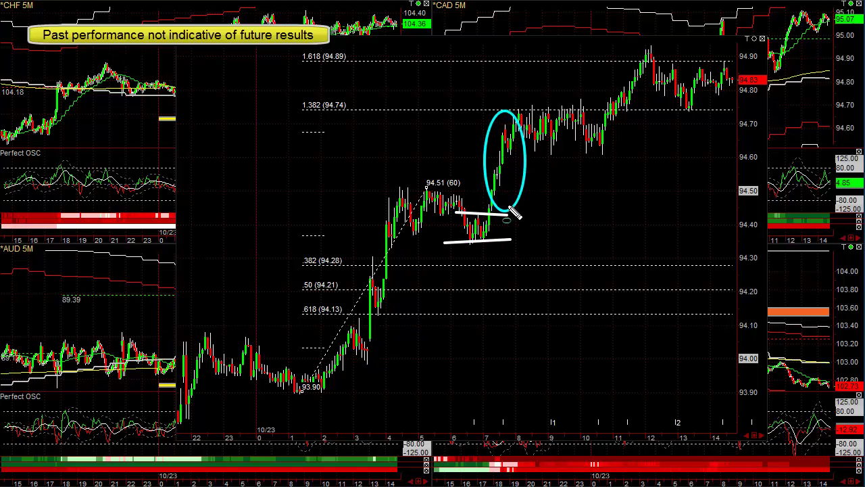